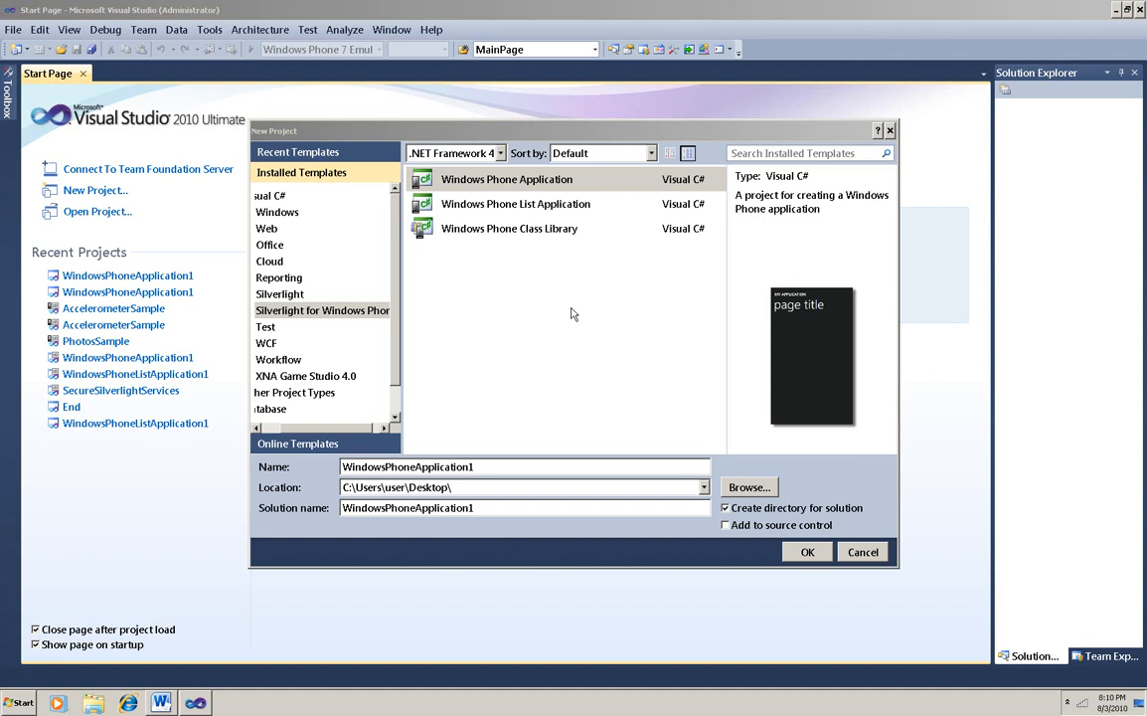
Step: Create the Windows Phone project and place a Button with a TextBlock below it on MainPage
{"action": "left_click", "coordinate": [801, 553]}
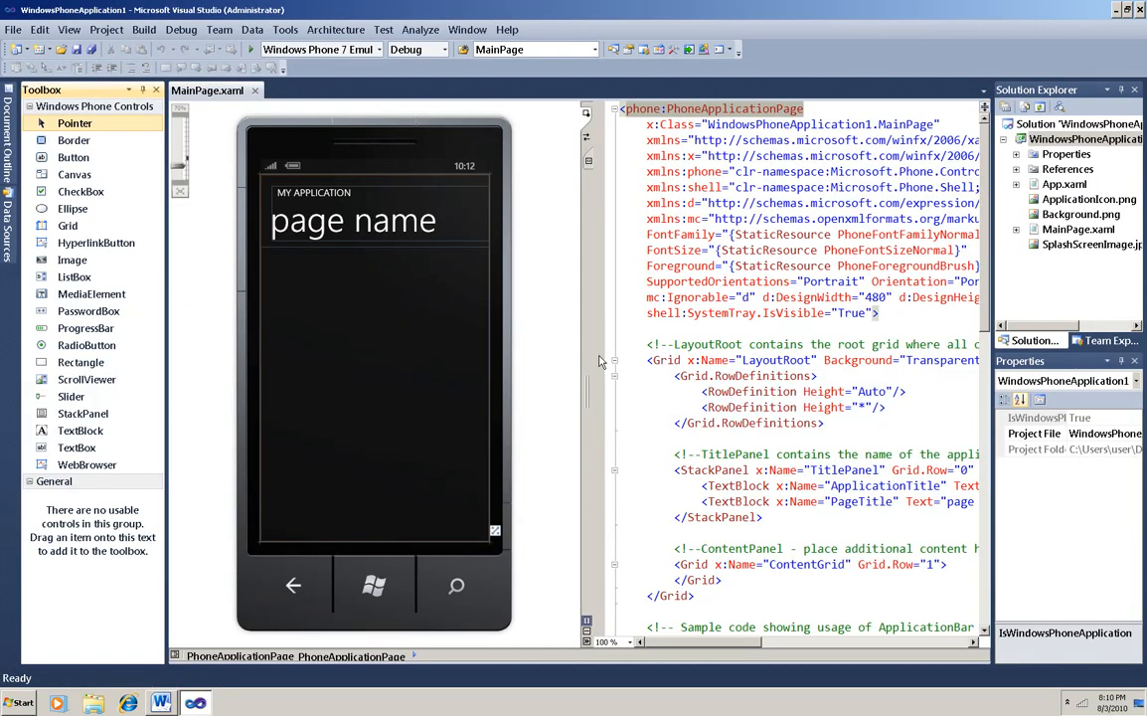
{"action": "left_click", "coordinate": [86, 162]}
{"action": "left_click", "coordinate": [346, 286]}
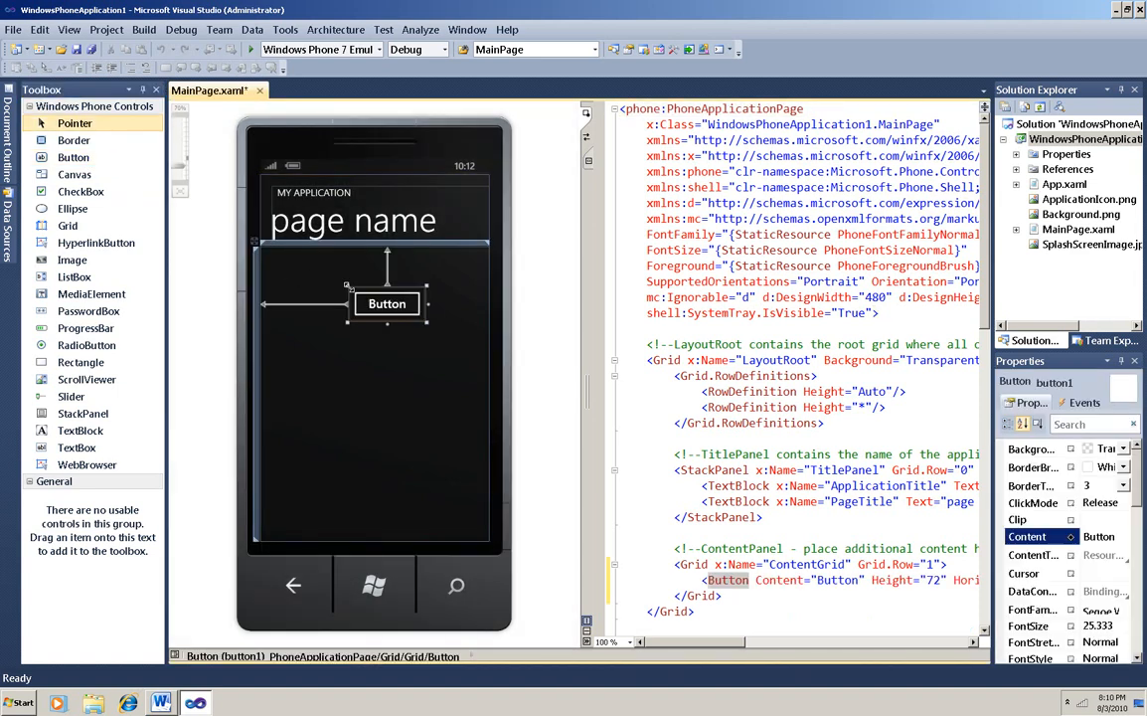
{"action": "left_click", "coordinate": [80, 431]}
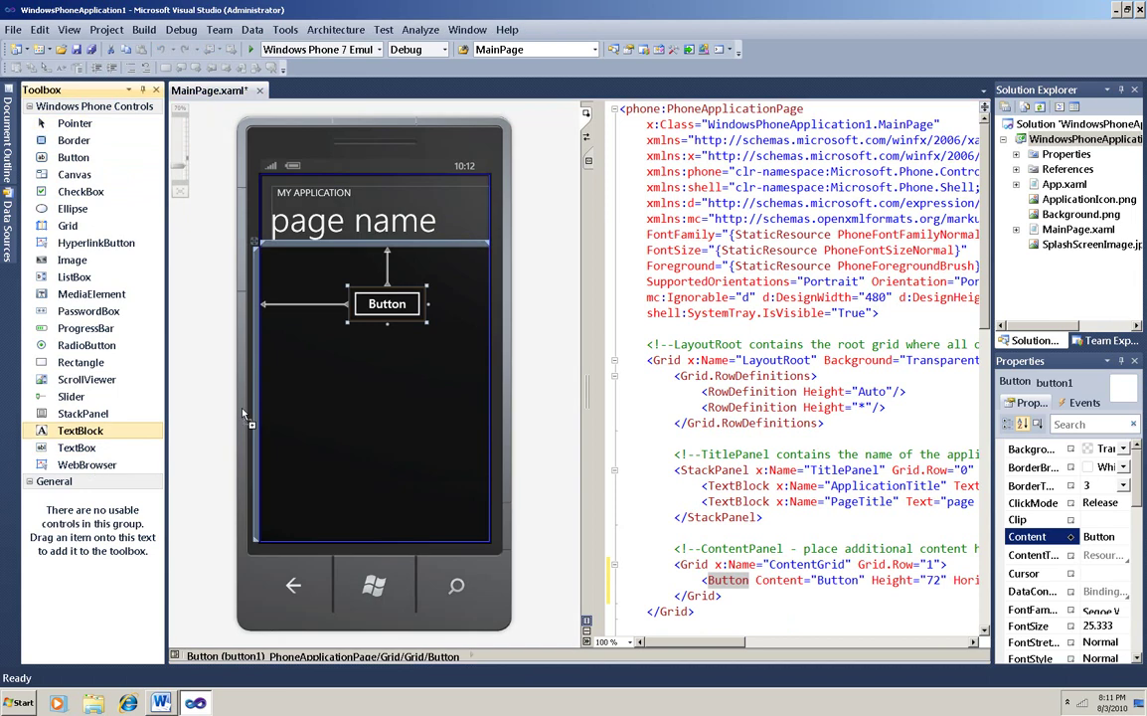
{"action": "left_click", "coordinate": [320, 376]}
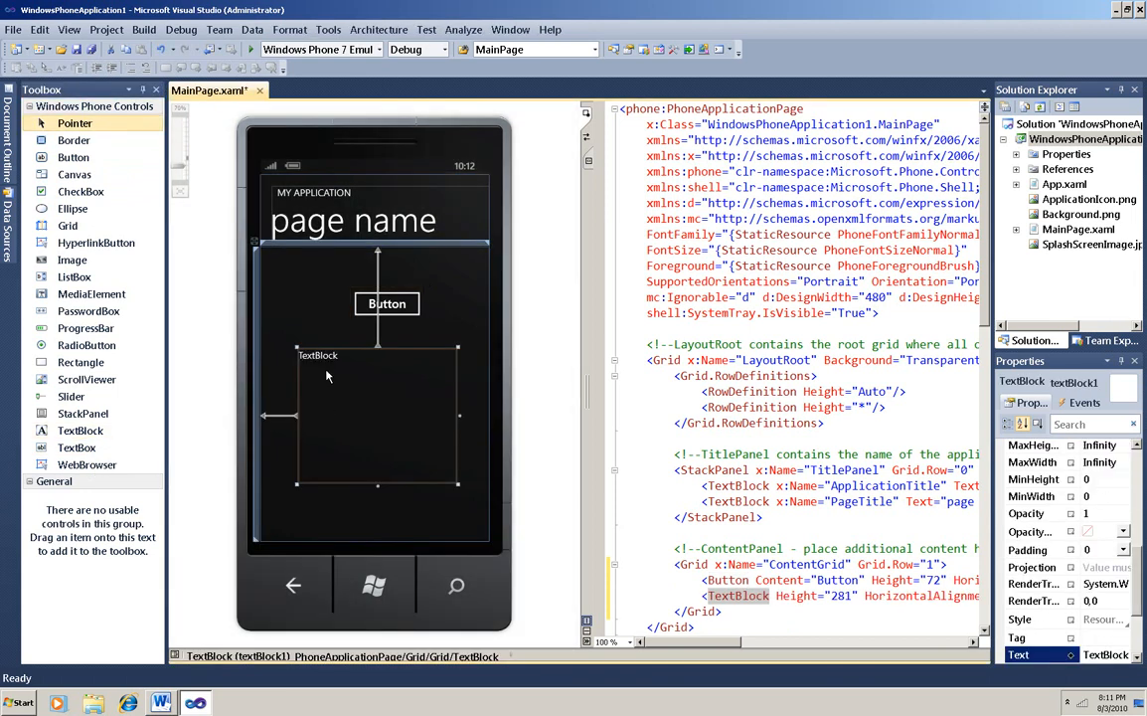
Step: Generate the button1_Click handler and add a reference to Microsoft.Devices.Sensors from the .NET list
{"action": "double_click", "coordinate": [390, 307]}
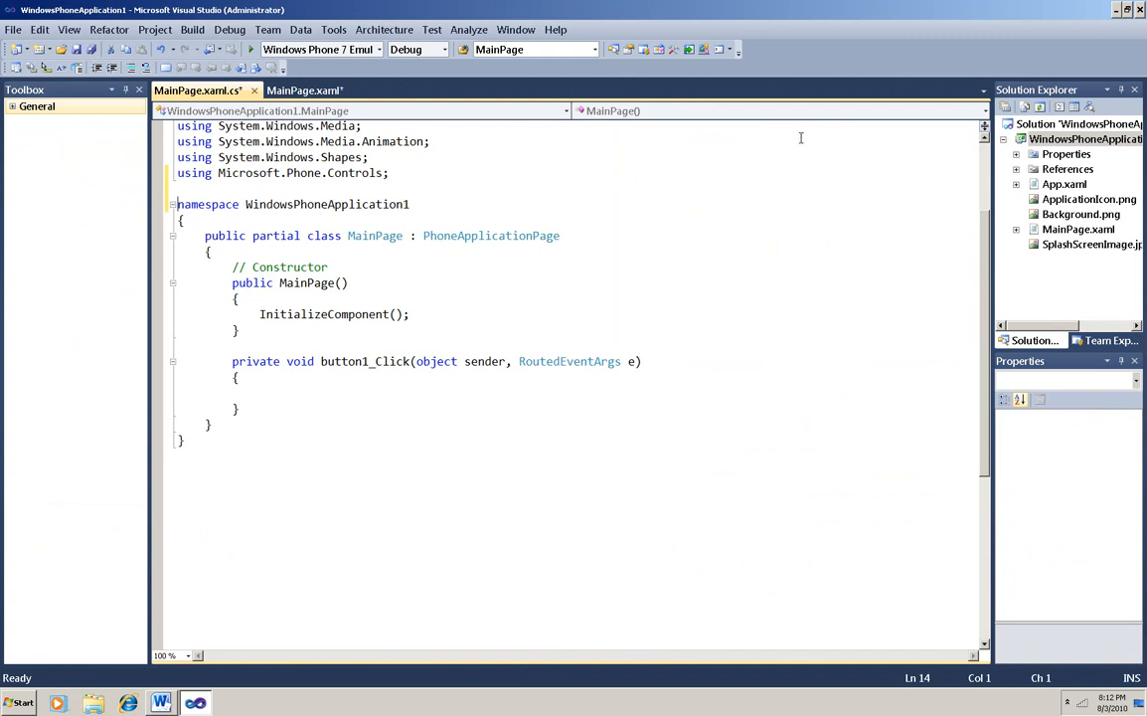
{"action": "right_click", "coordinate": [1025, 169]}
{"action": "left_click", "coordinate": [944, 176]}
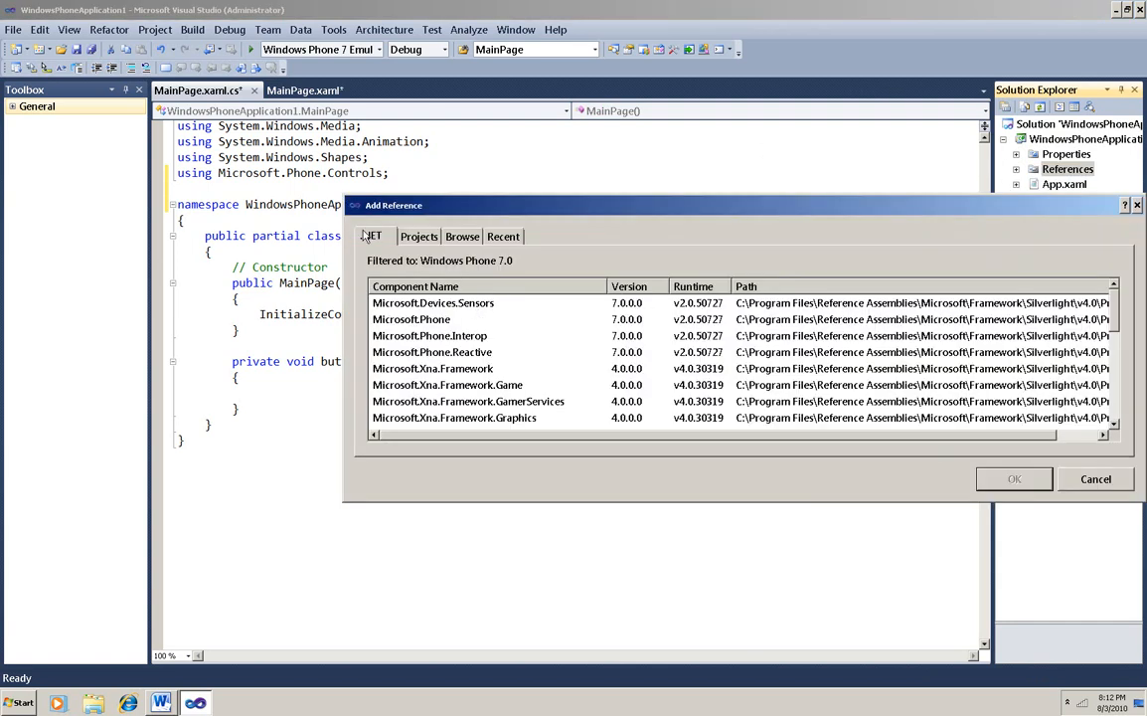
{"action": "left_click", "coordinate": [449, 303]}
{"action": "left_click", "coordinate": [1015, 481]}
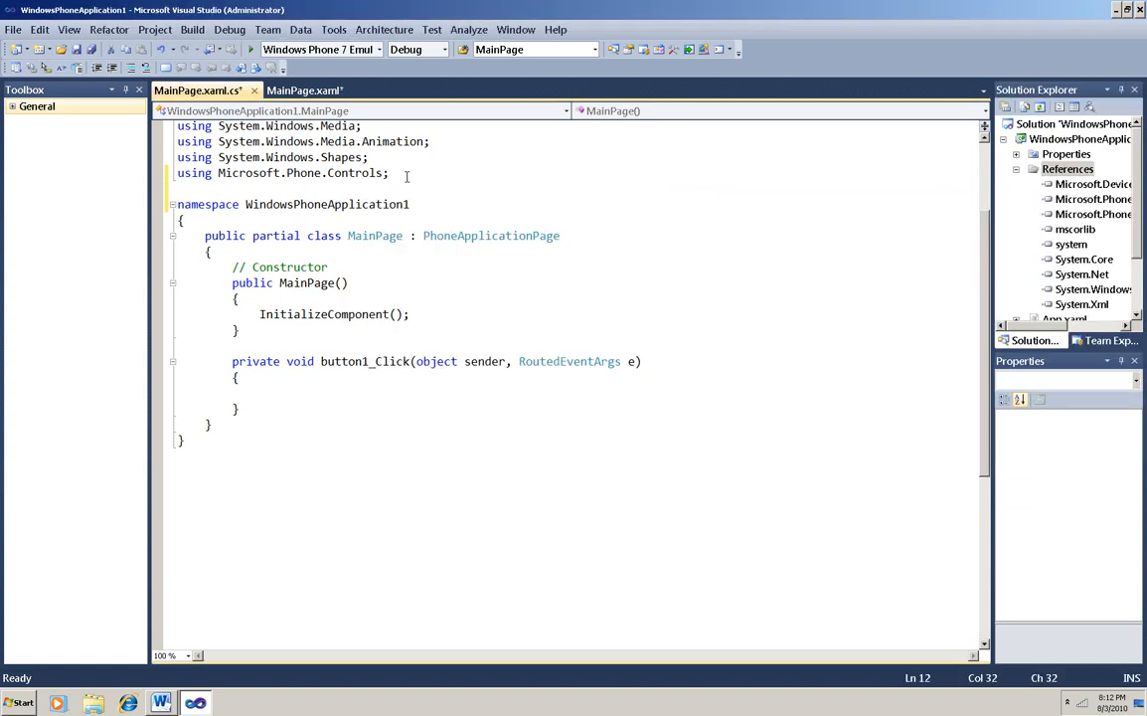
Step: Add the Microsoft.Devices.Sensors using line and declare an Accelerometer field in the class
{"action": "type", "text": "using Microsoft.Devices.Sensors;"}
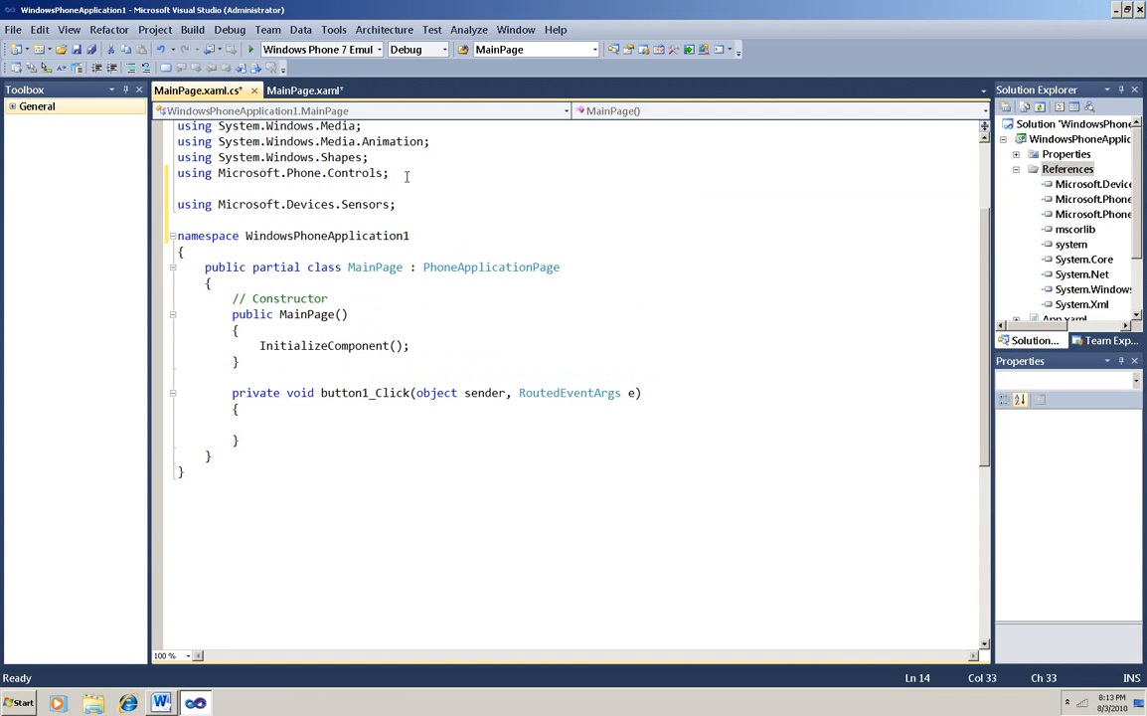
{"action": "key", "text": "Down"}
{"action": "key", "text": "Down"}
{"action": "key", "text": "Down"}
{"action": "key", "text": "Return"}
{"action": "key", "text": "Return"}
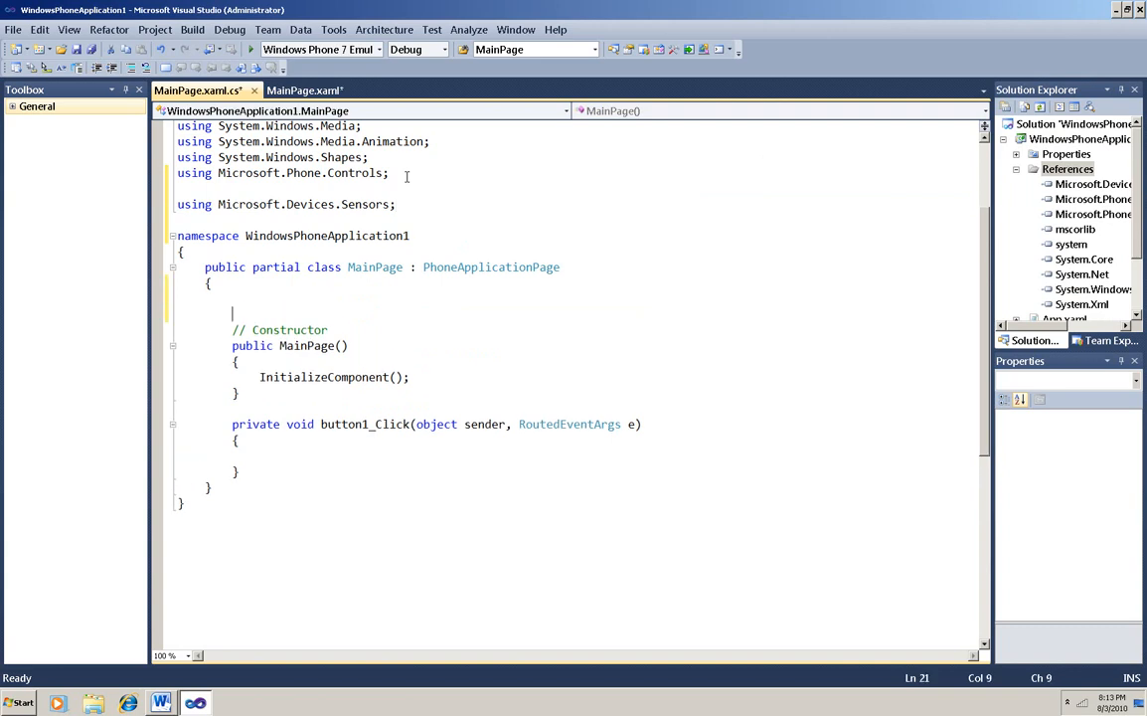
{"action": "key", "text": "Up"}
{"action": "type", "text": "Accelerometer accelerometer;"}
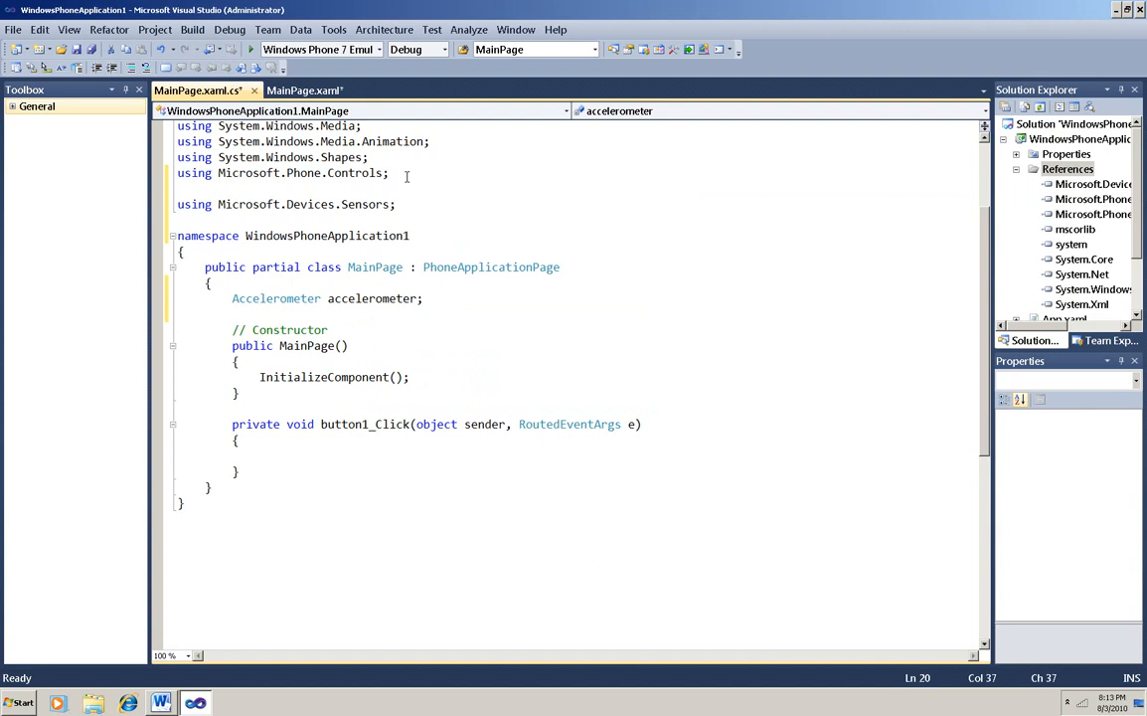
Step: In button1_Click create and Start the accelerometer and hook ReadingChanged to a generated handler stub
{"action": "left_click", "coordinate": [256, 461]}
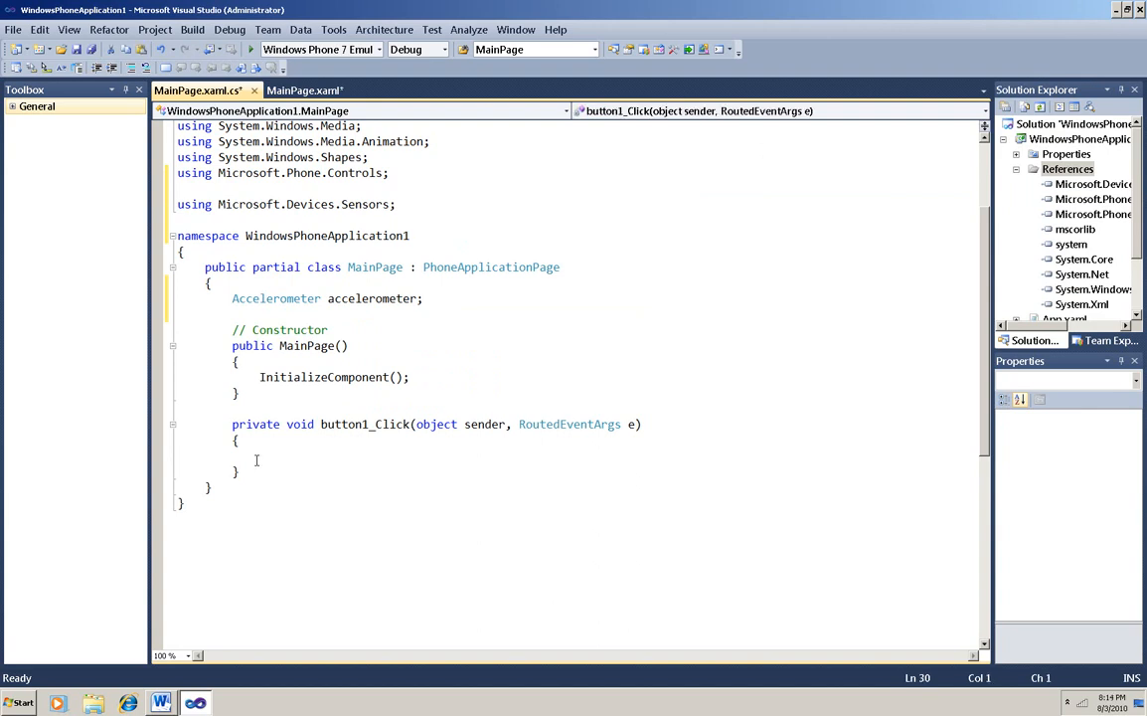
{"action": "type", "text": "accelerometer = new Accelerometer(); accelerometer.Start();"}
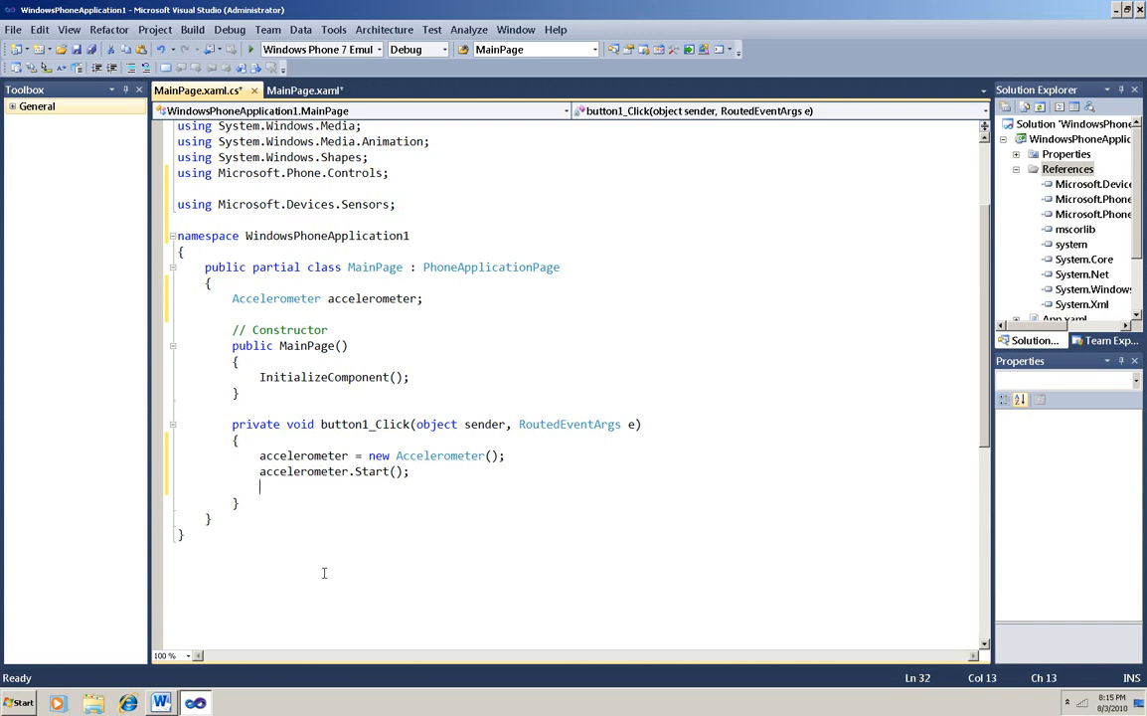
{"action": "key", "text": "Up"}
{"action": "key", "text": "Return"}
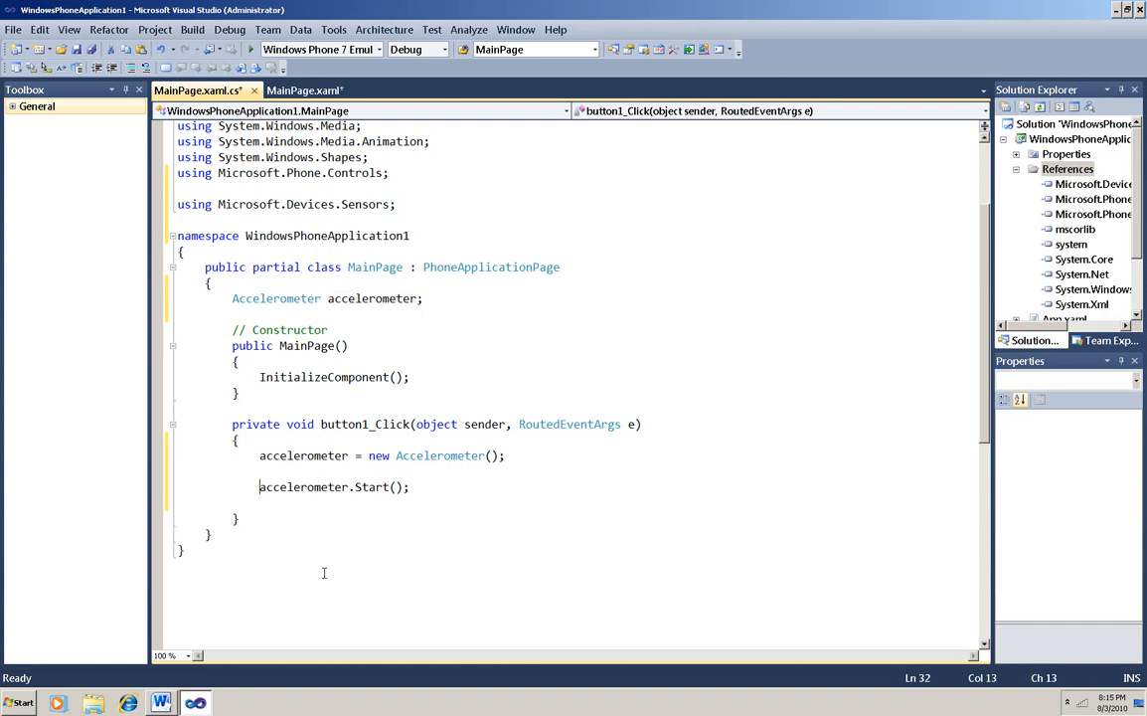
{"action": "key", "text": "Up"}
{"action": "type", "text": "accelerometer.ReadingChanged"}
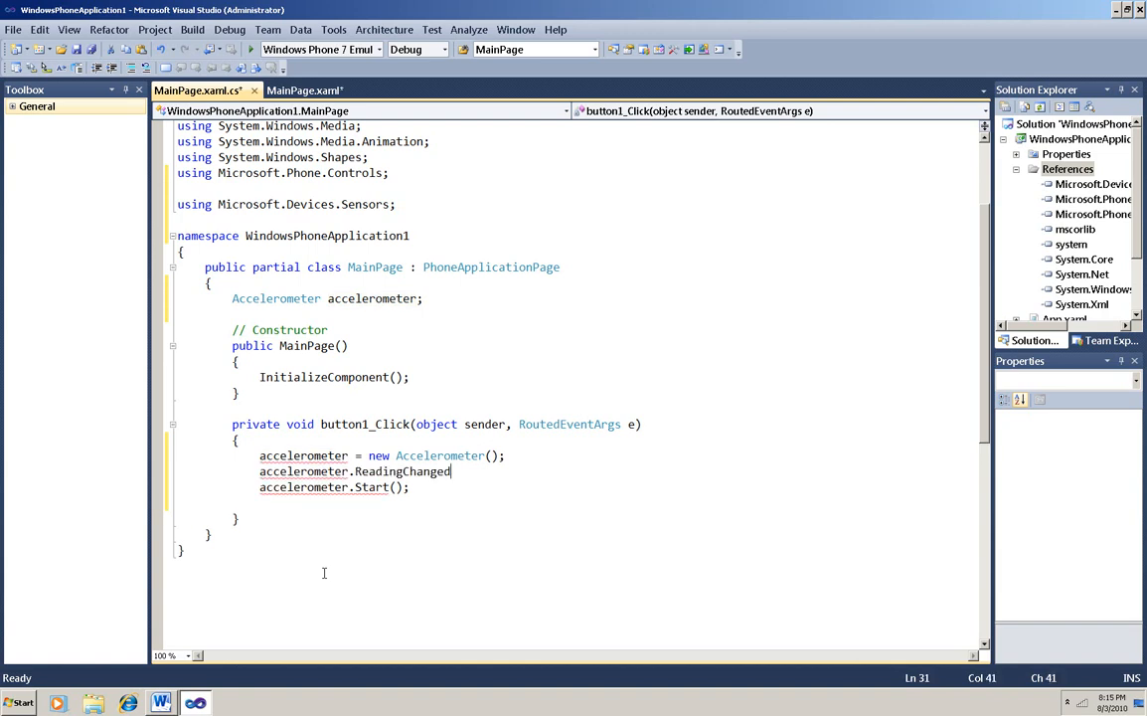
{"action": "type", "text": " +="}
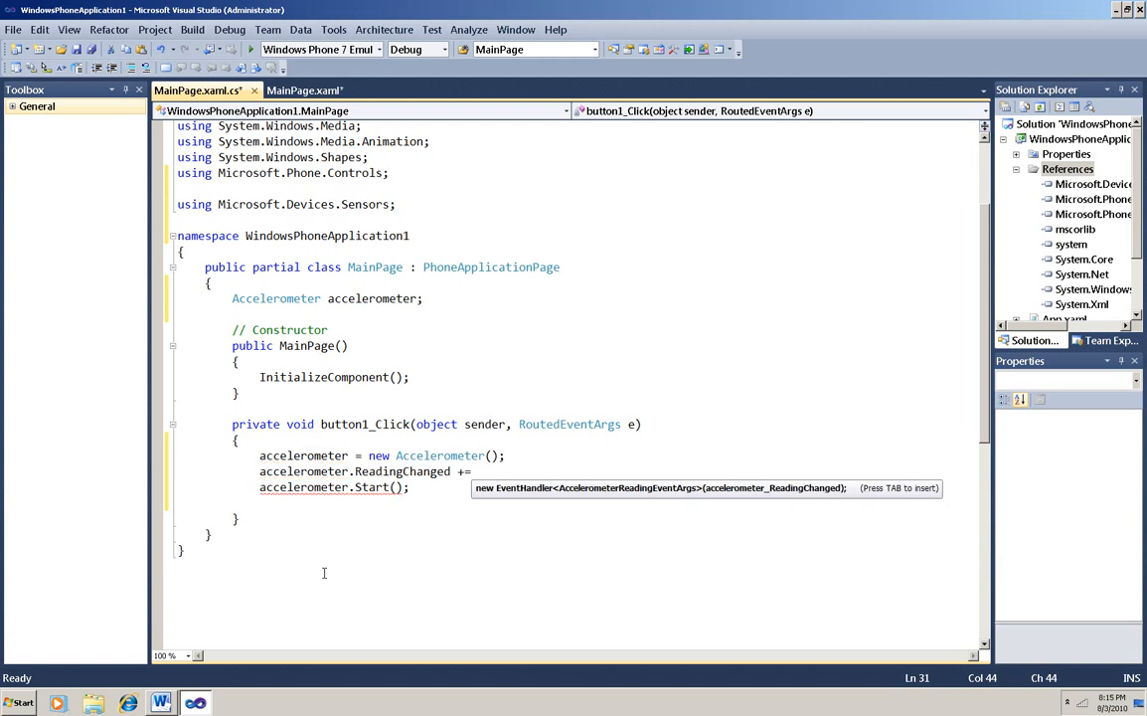
{"action": "key", "text": "Tab"}
{"action": "key", "text": "Tab"}
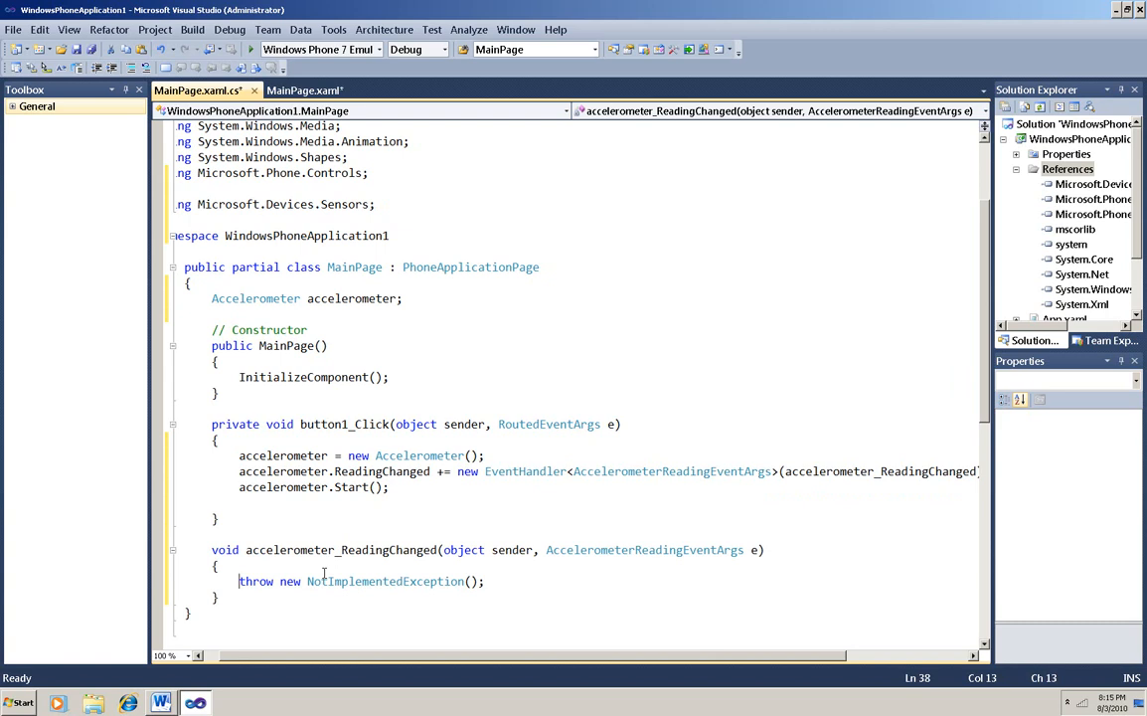
Step: Replace the throw line in accelerometer_ReadingChanged with a Dispatcher.BeginInvoke call to MyReadingChanged
{"action": "left_click_drag", "start_coordinate": [240, 580], "coordinate": [497, 581]}
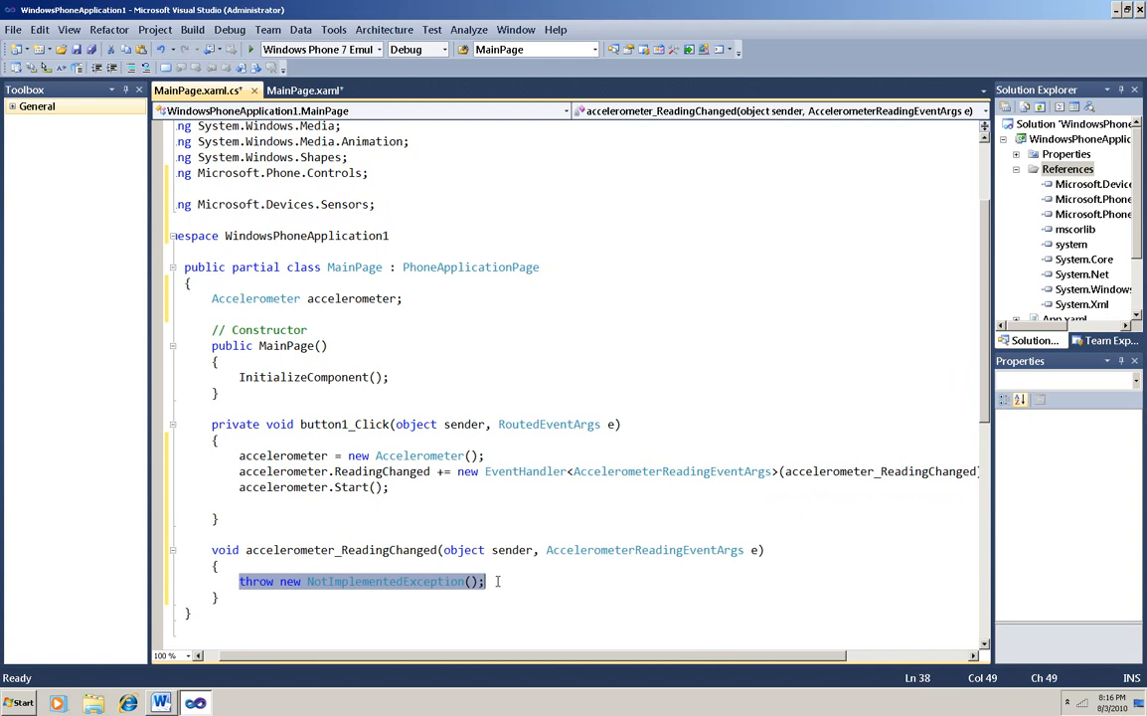
{"action": "type", "text": "Deployment.Current.Dispatcher.BeginInvoke(() => MyReadingChanged(e));"}
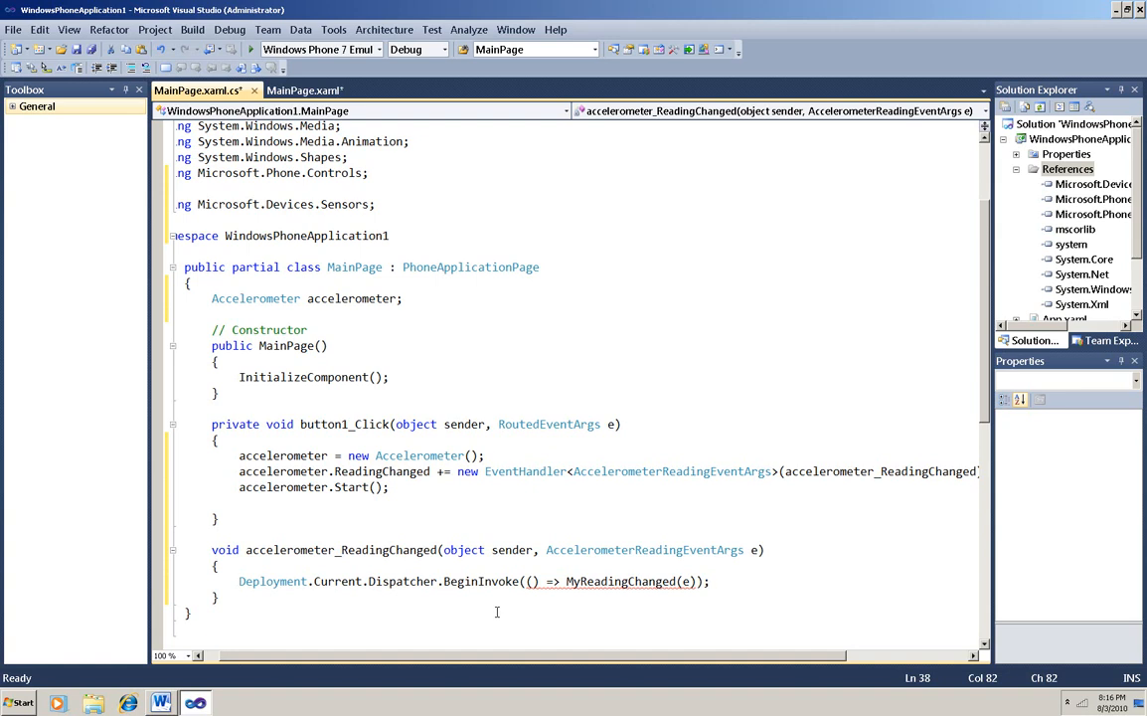
{"action": "key", "text": "Down"}
{"action": "key", "text": "Return"}
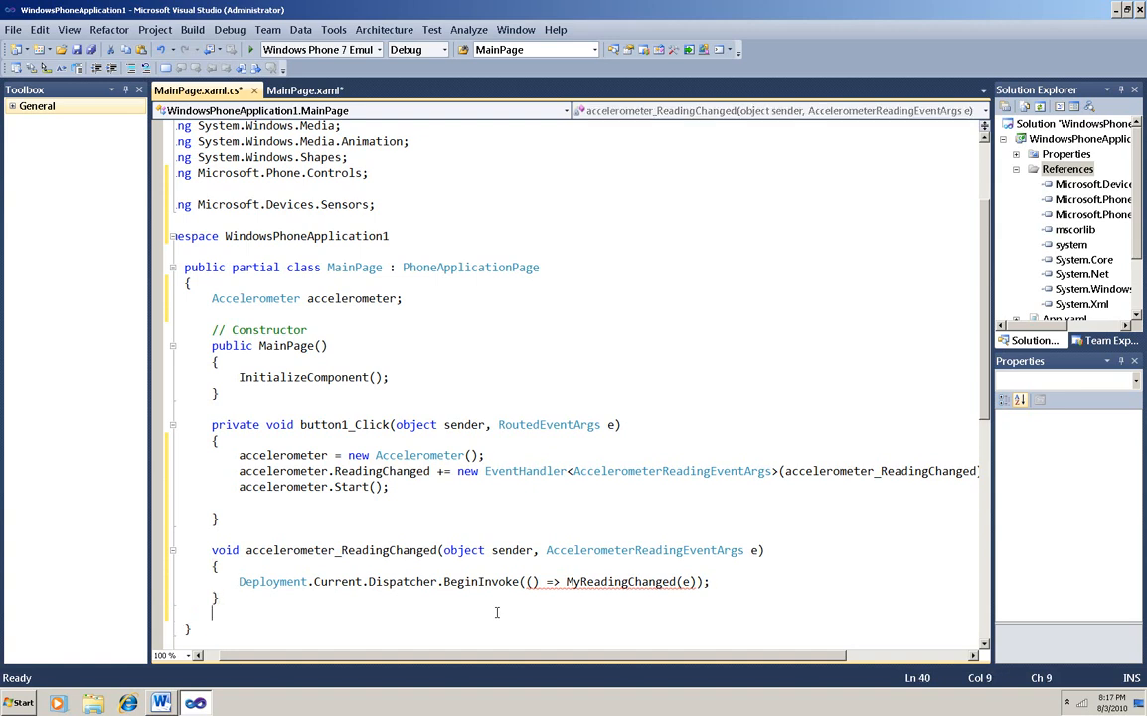
{"action": "key", "text": "Return"}
Step: Write MyReadingChanged setting textBlock1.Text to X, Y, Z readings formatted to two decimals
{"action": "key", "text": "ctrl+v"}
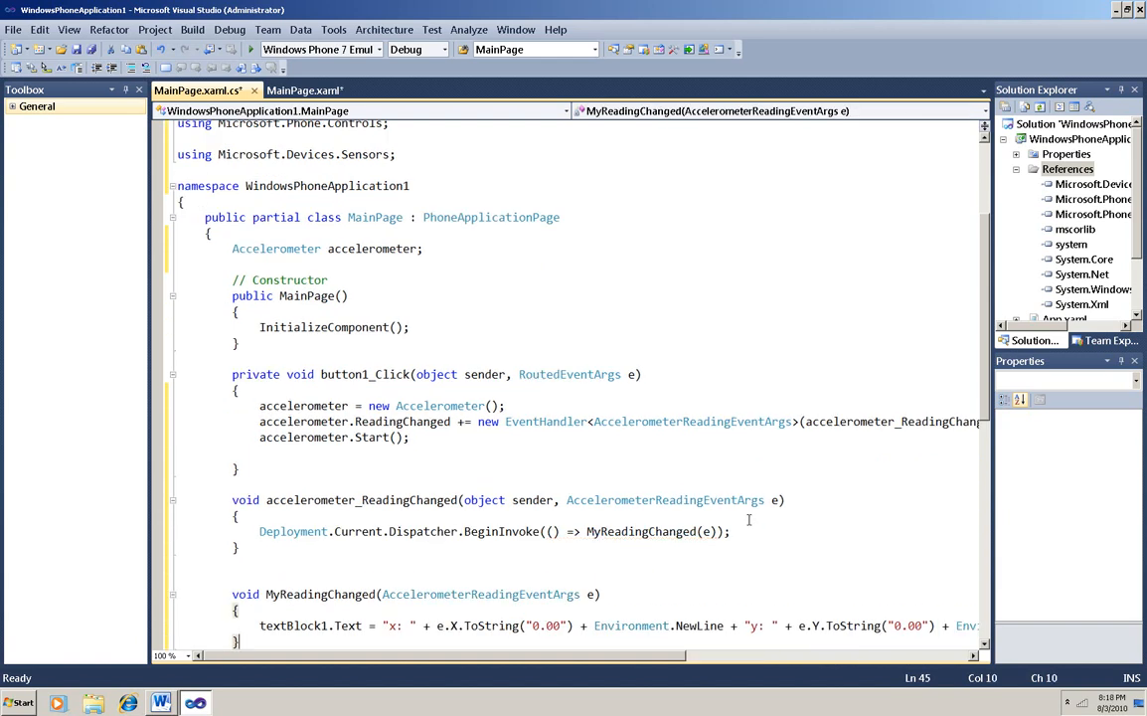
{"action": "left_click_drag", "start_coordinate": [676, 501], "coordinate": [738, 500]}
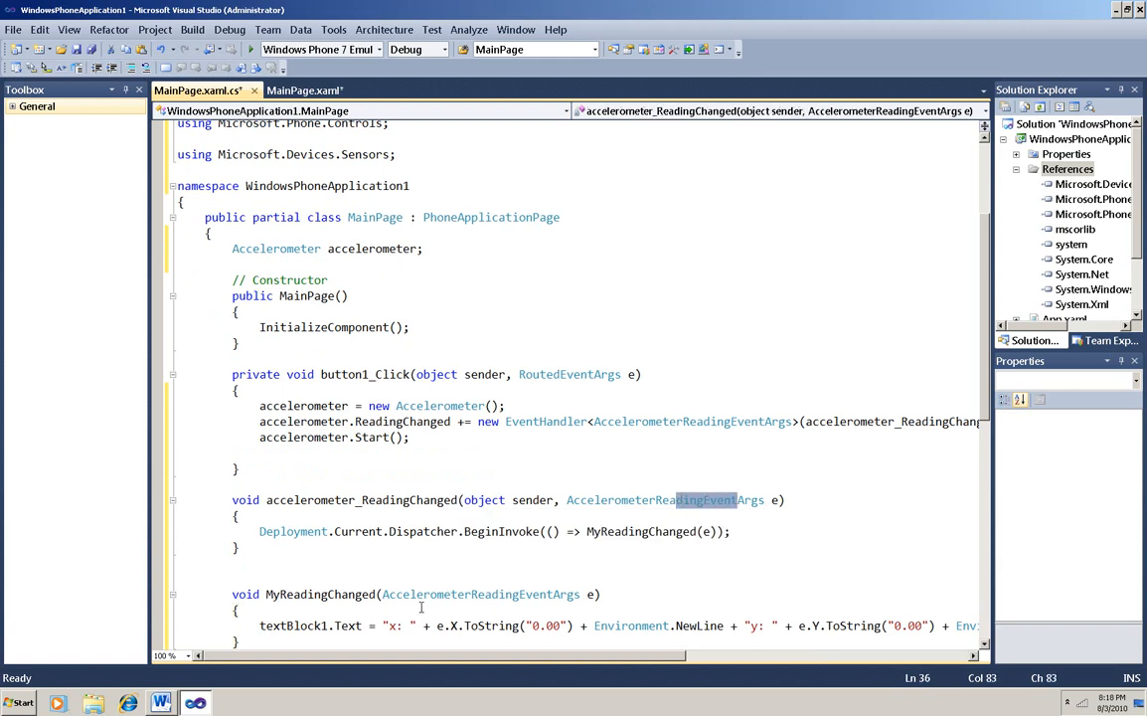
{"action": "left_click_drag", "start_coordinate": [438, 594], "coordinate": [486, 594]}
{"action": "scroll", "coordinate": [498, 595], "scroll_direction": "down", "scroll_amount": 2}
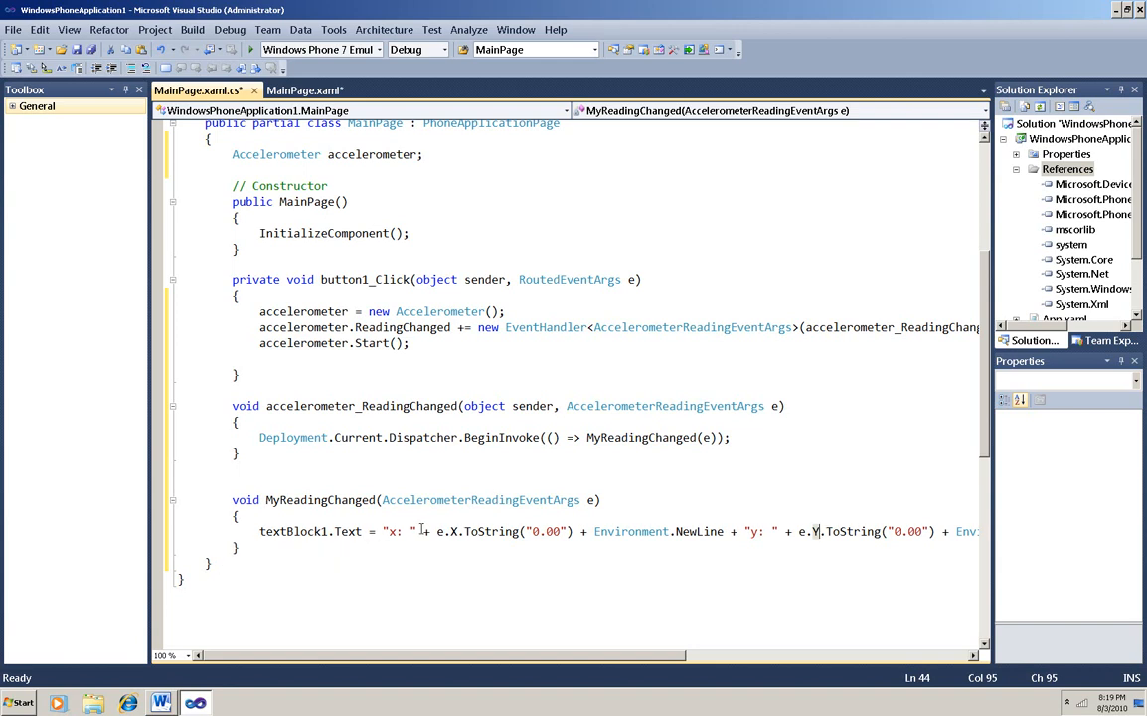
{"action": "left_click_drag", "start_coordinate": [437, 531], "coordinate": [479, 531]}
{"action": "left_click_drag", "start_coordinate": [460, 656], "coordinate": [691, 656]}
{"action": "left_click_drag", "start_coordinate": [421, 531], "coordinate": [477, 531]}
{"action": "left_click_drag", "start_coordinate": [538, 656], "coordinate": [594, 657]}
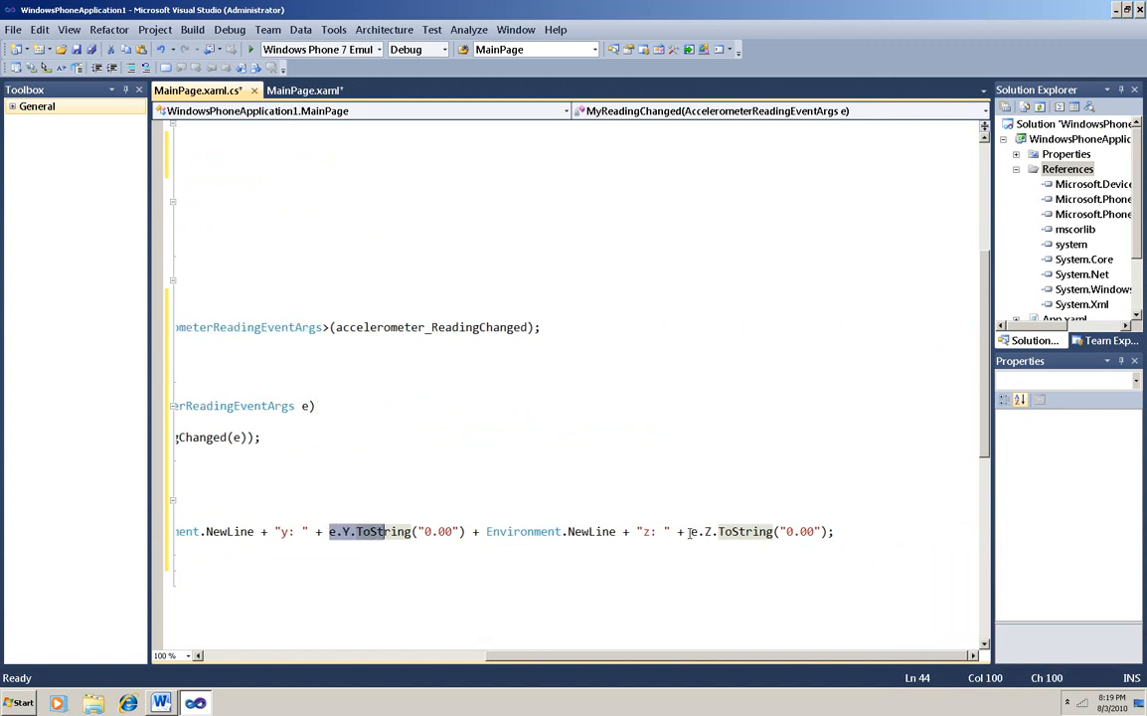
{"action": "left_click_drag", "start_coordinate": [691, 532], "coordinate": [816, 532]}
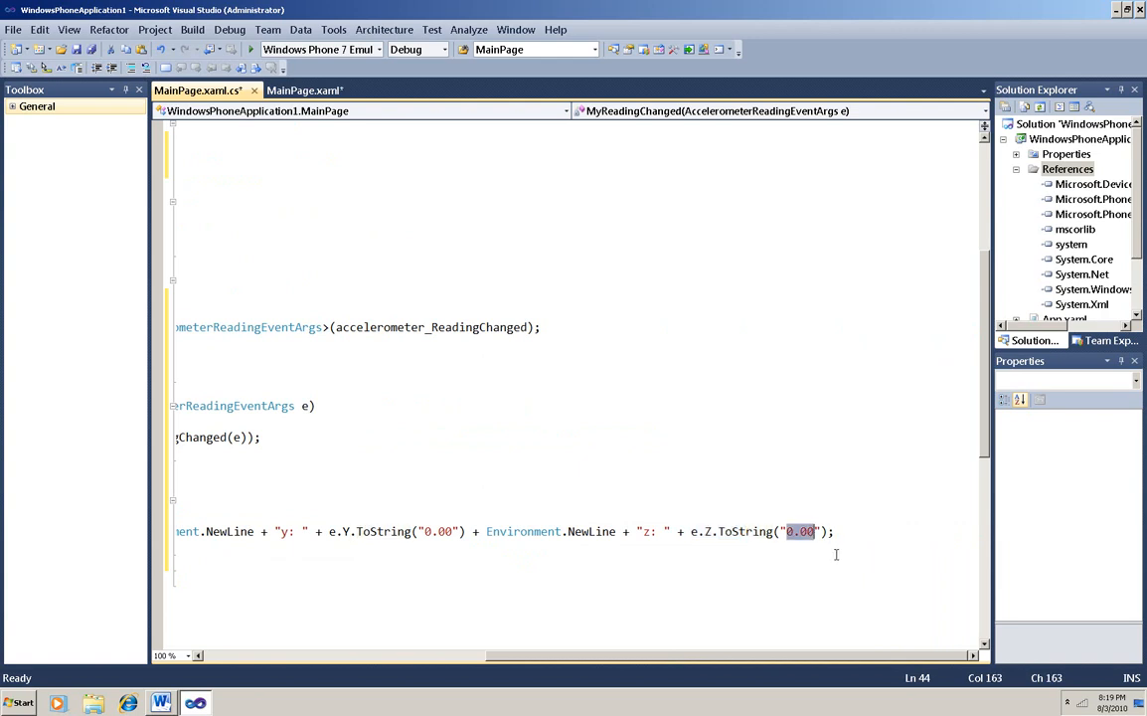
Step: Launch the app in the Windows Phone 7 emulator and start the accelerometer, showing x 0.00, y 0.00, z -1.00
{"action": "left_click", "coordinate": [252, 50]}
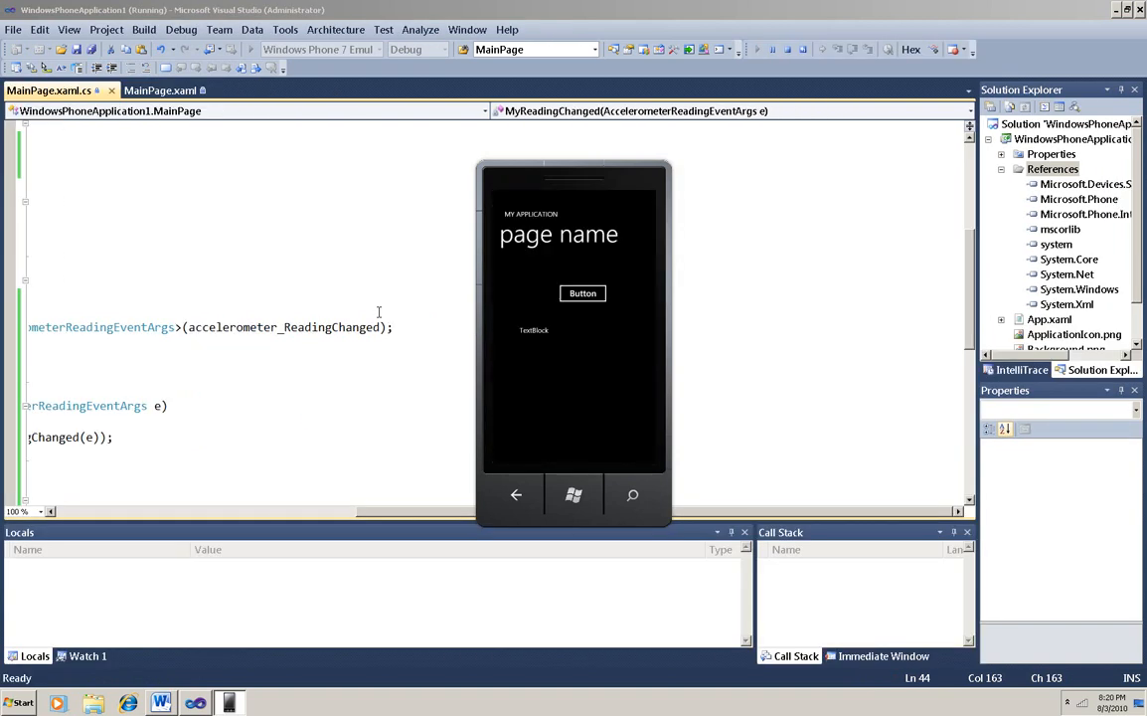
{"action": "left_click", "coordinate": [579, 296]}
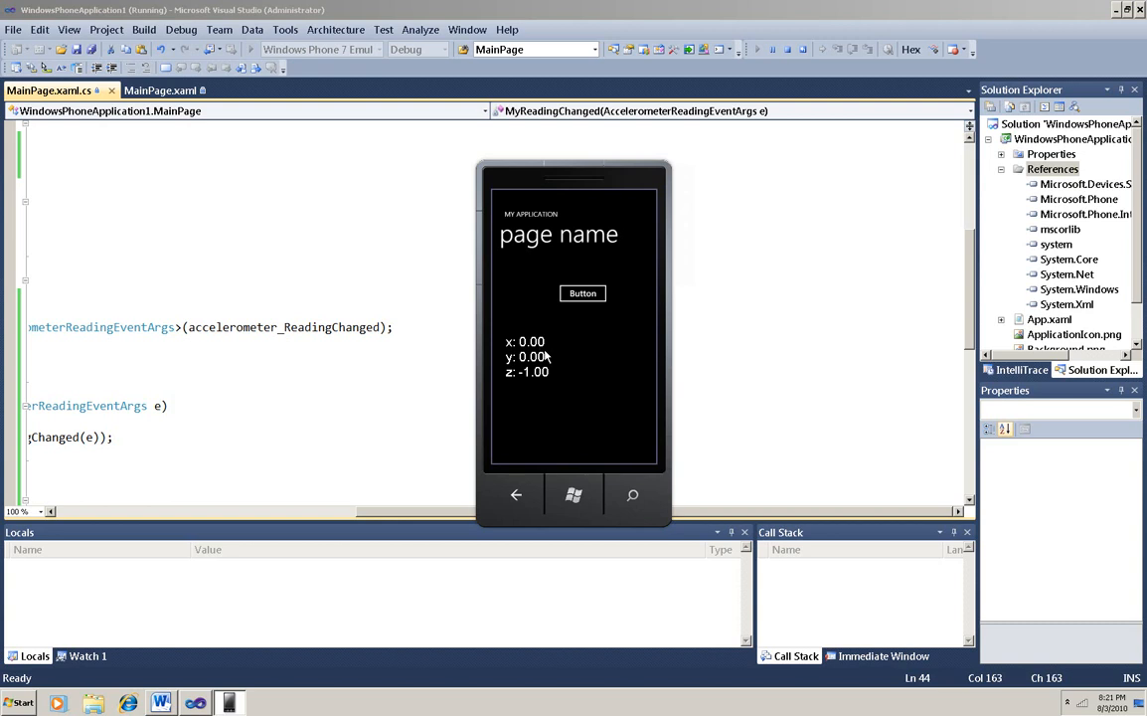
{"action": "mouse_move", "coordinate": [616, 299]}
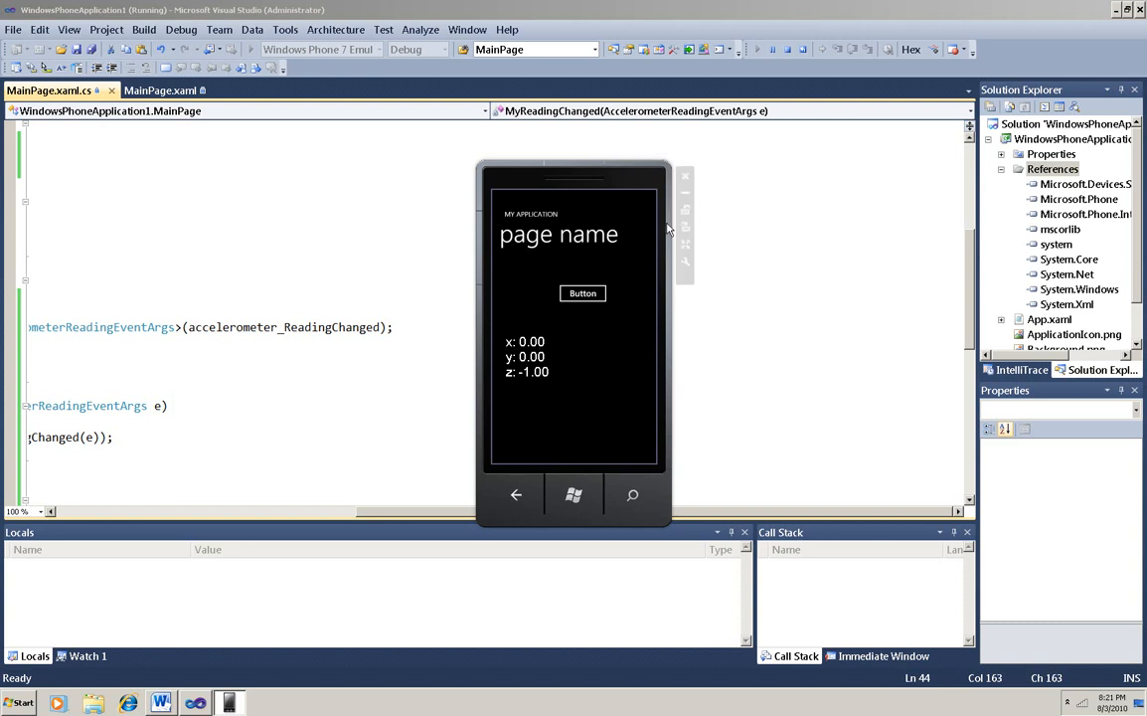
Step: Rotate the emulated phone to landscape with the x, y, z readings still shown
{"action": "left_click", "coordinate": [683, 210]}
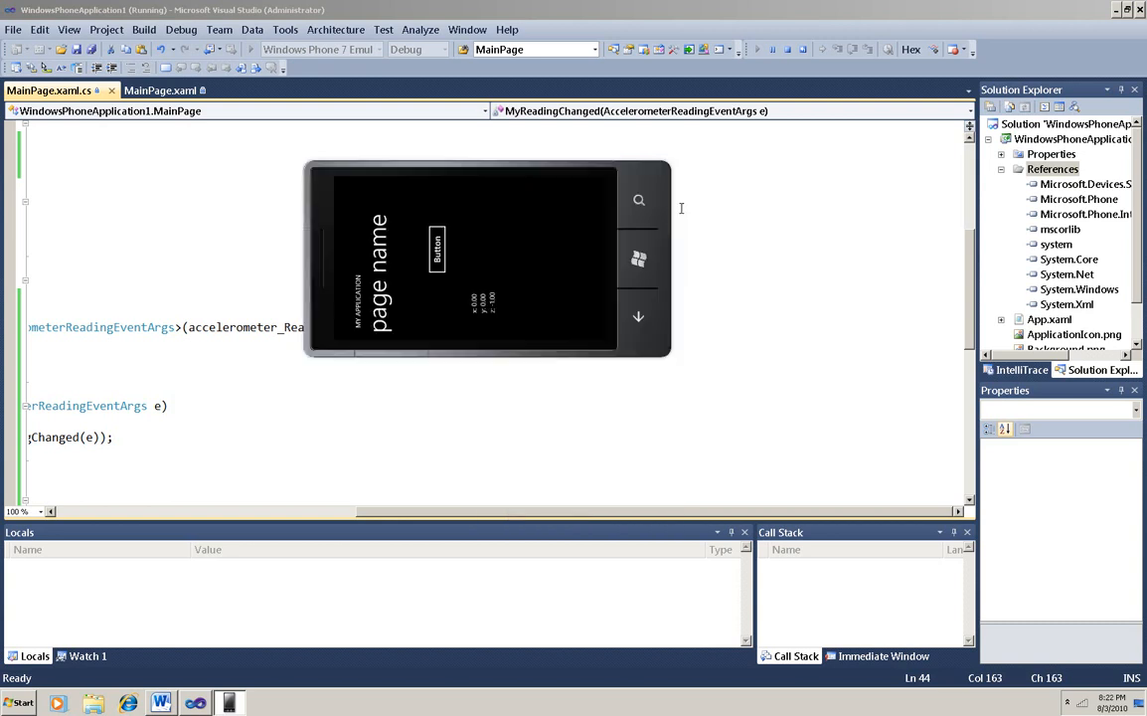